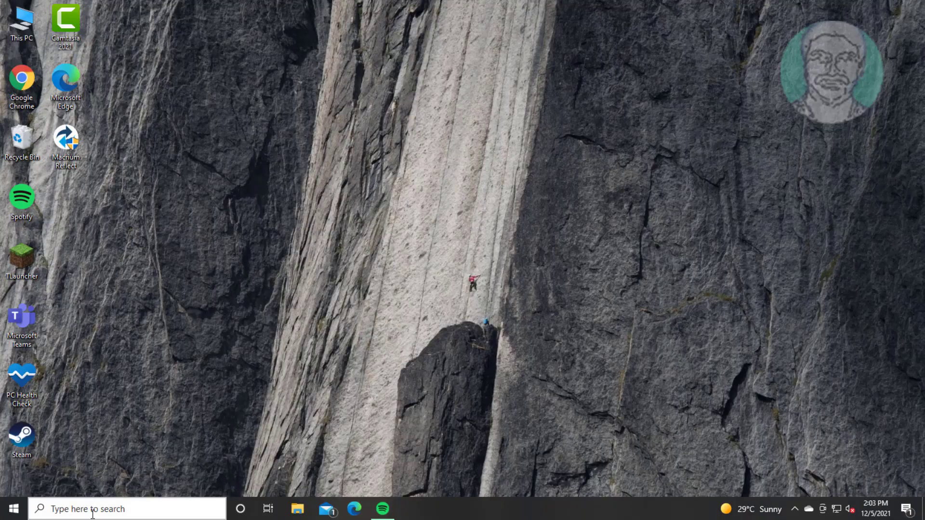
- From the Start menu, go to Settings > Update & Security > Troubleshoot
left_click(92, 515)
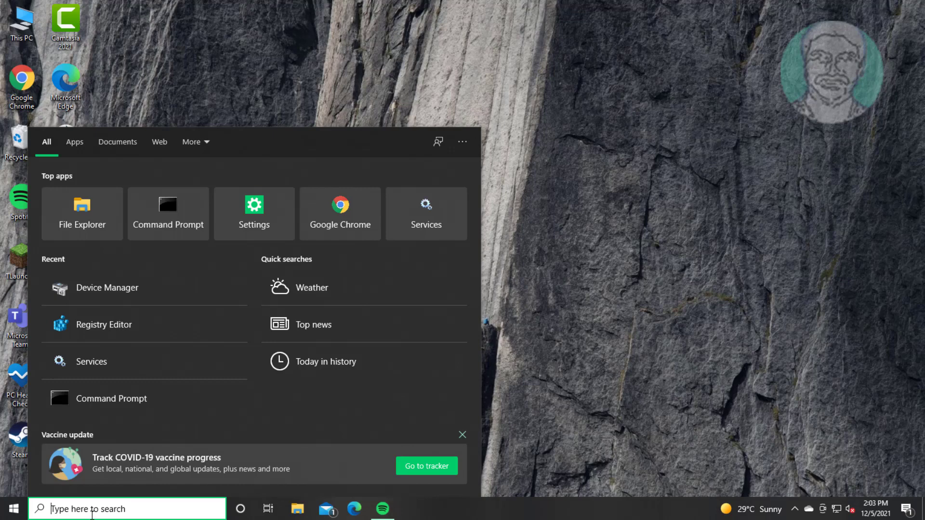
left_click(558, 355)
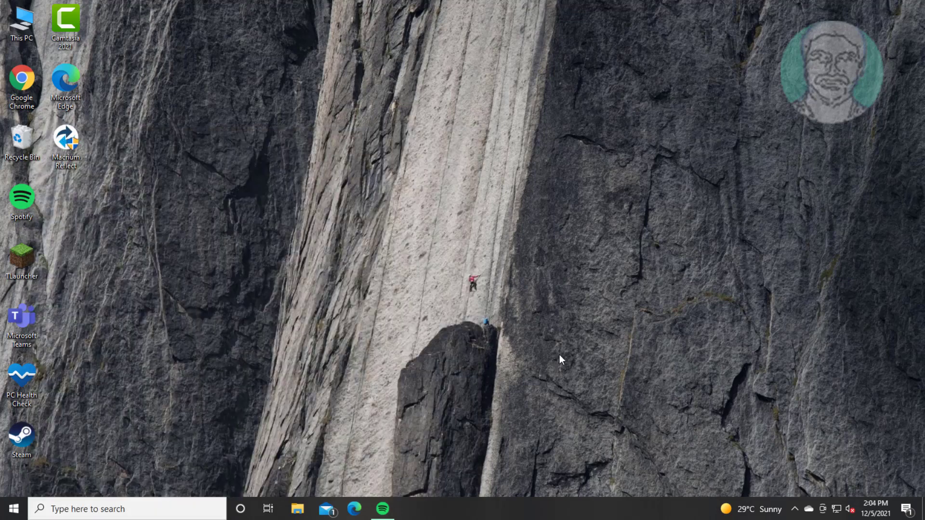
left_click(16, 513)
left_click(16, 448)
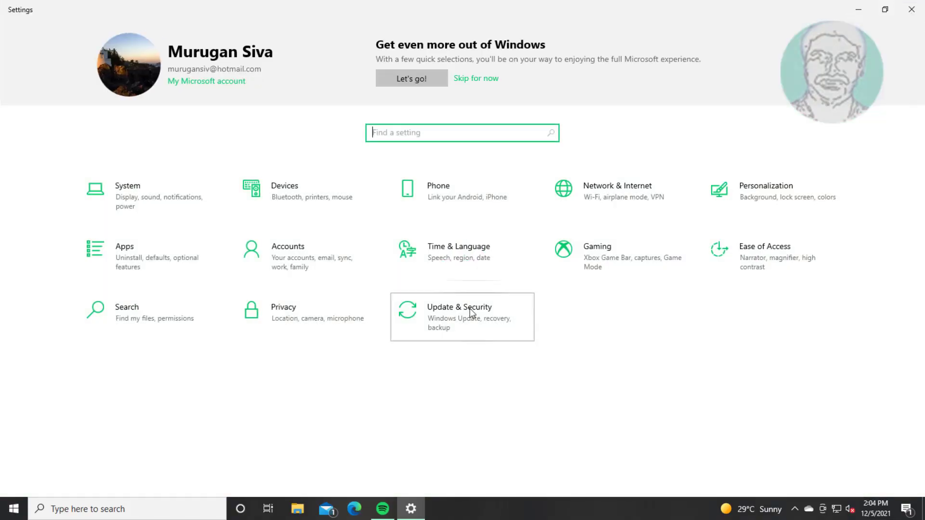
left_click(471, 313)
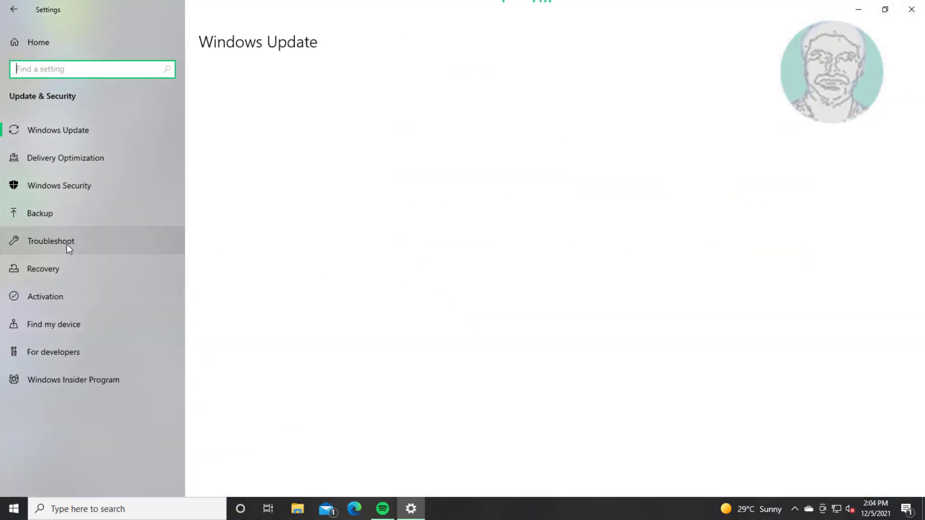
left_click(78, 243)
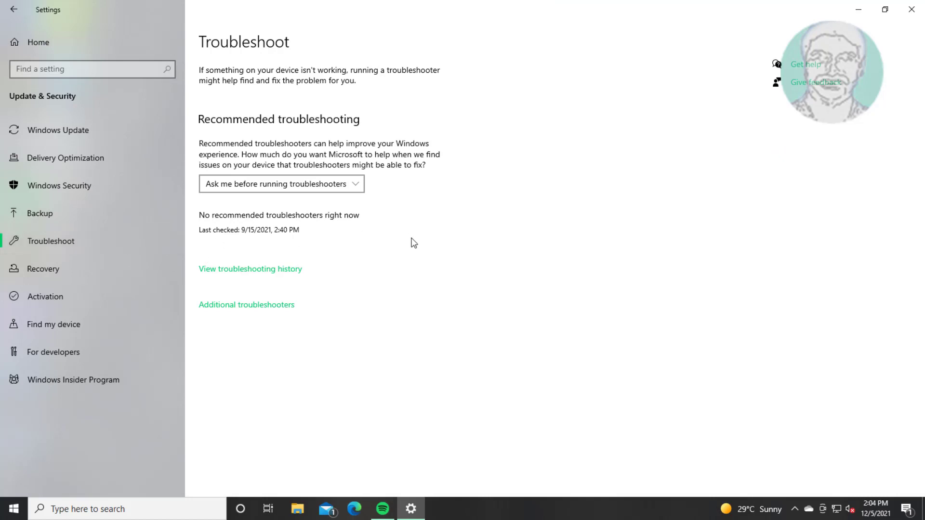
- Run the Playing Audio troubleshooter from Additional troubleshooters and close its no-problem-found result
left_click(262, 305)
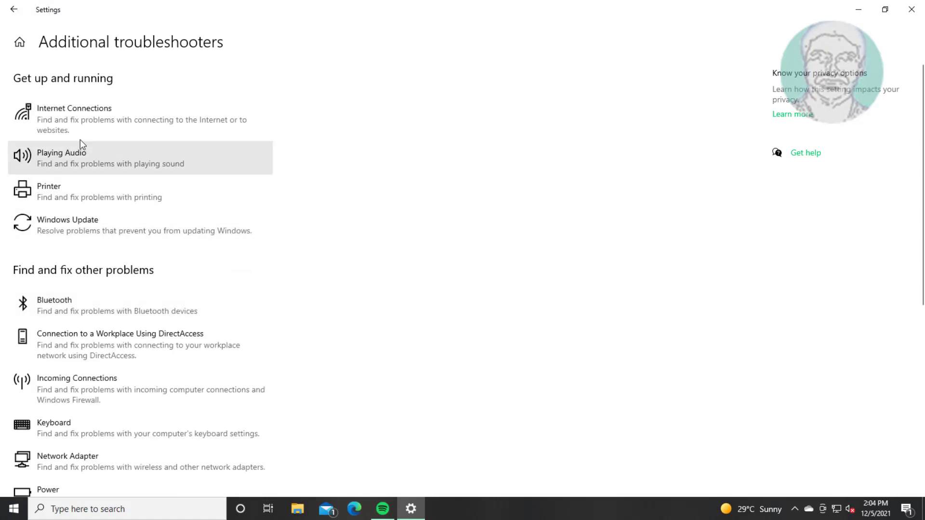
left_click(77, 156)
left_click(239, 194)
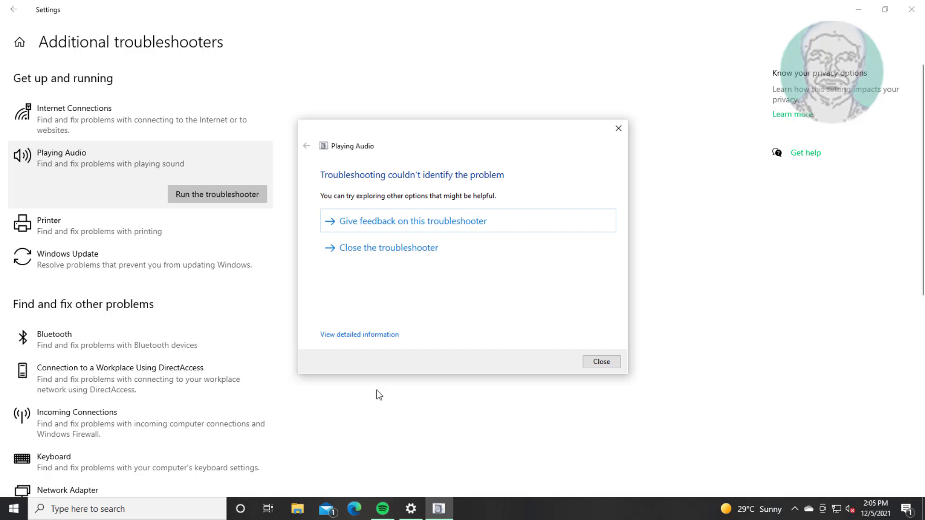
left_click(592, 367)
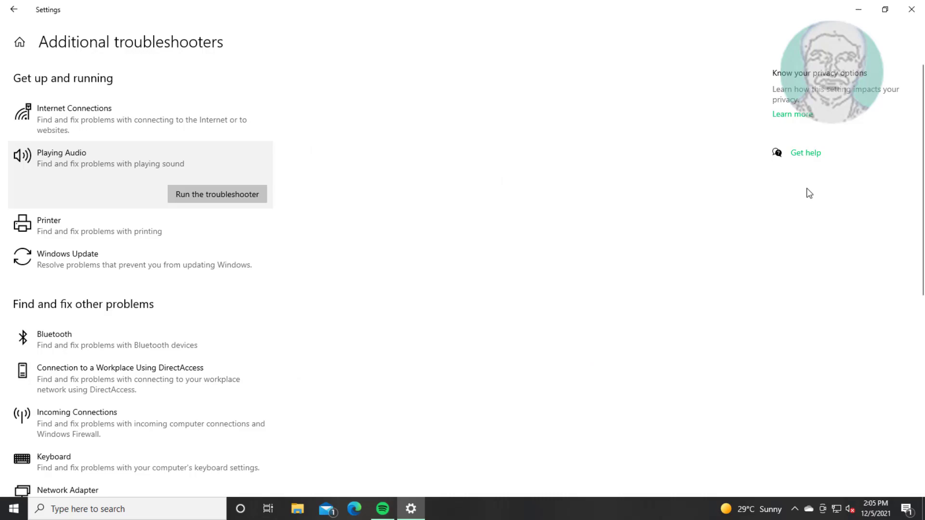
- Close Settings and search Windows for 'cmd' to bring up Command Prompt
left_click(911, 10)
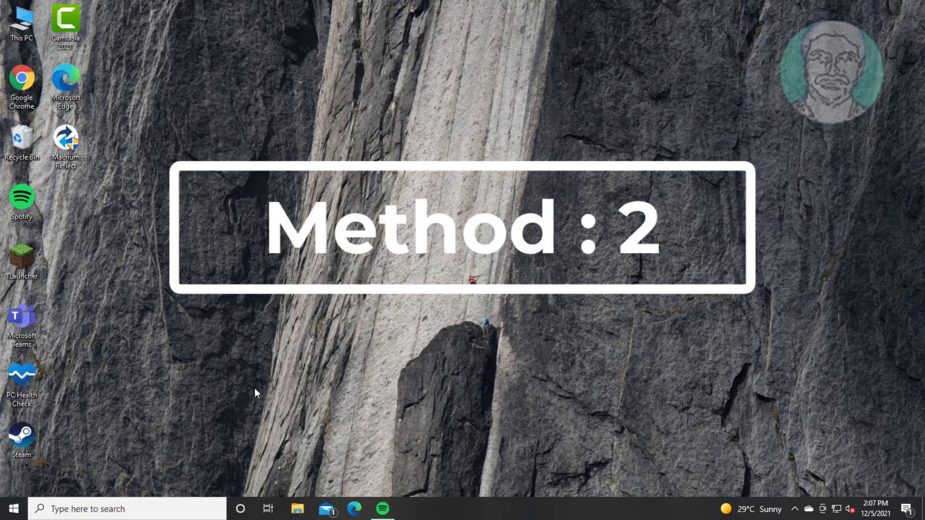
left_click(167, 508)
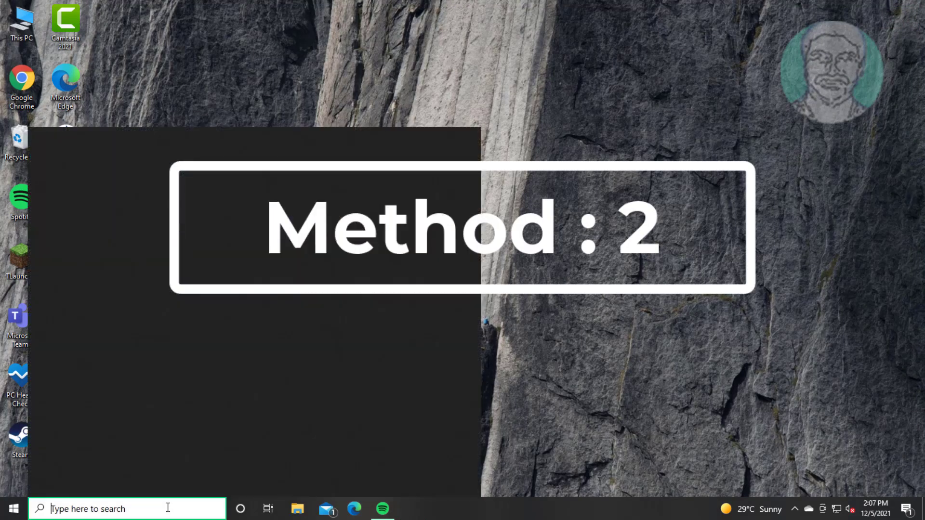
type("cmd")
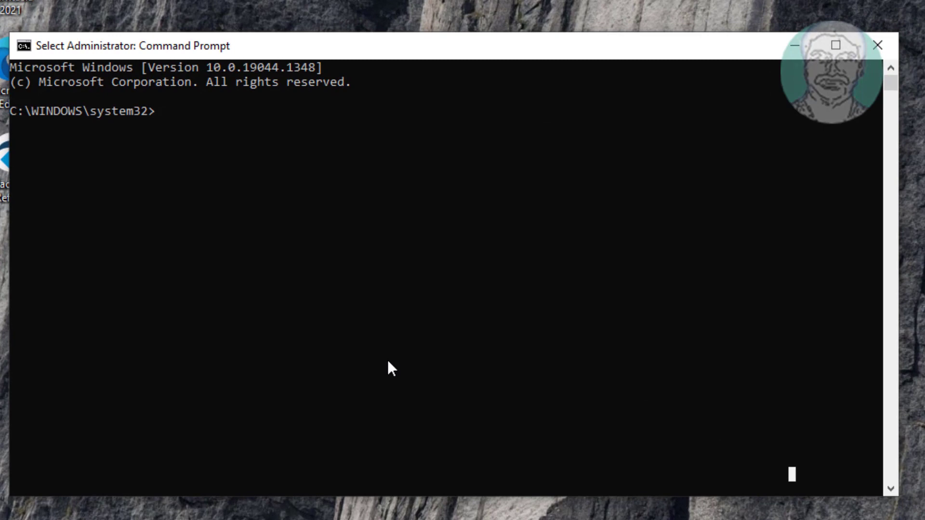
- Enter 'net localgroup Administrators /ad' at the administrator Command Prompt
type("net local")
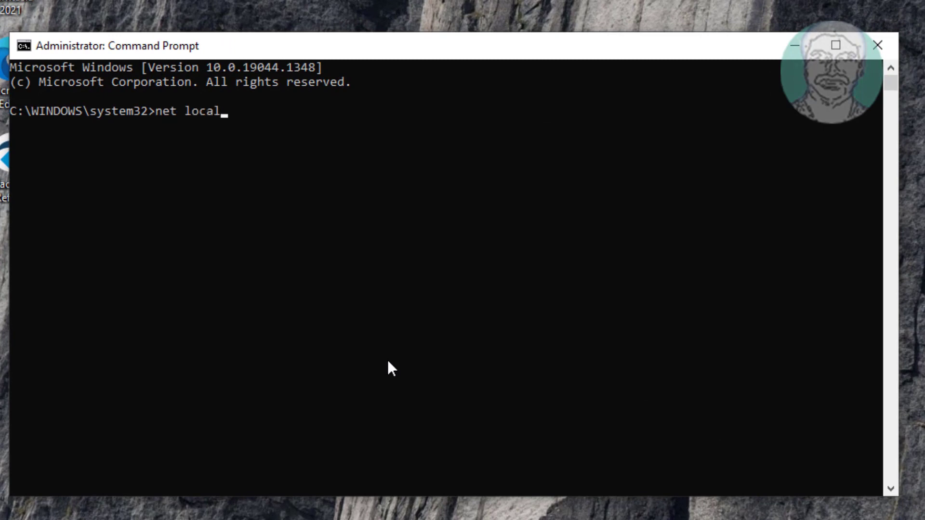
type("group Admi")
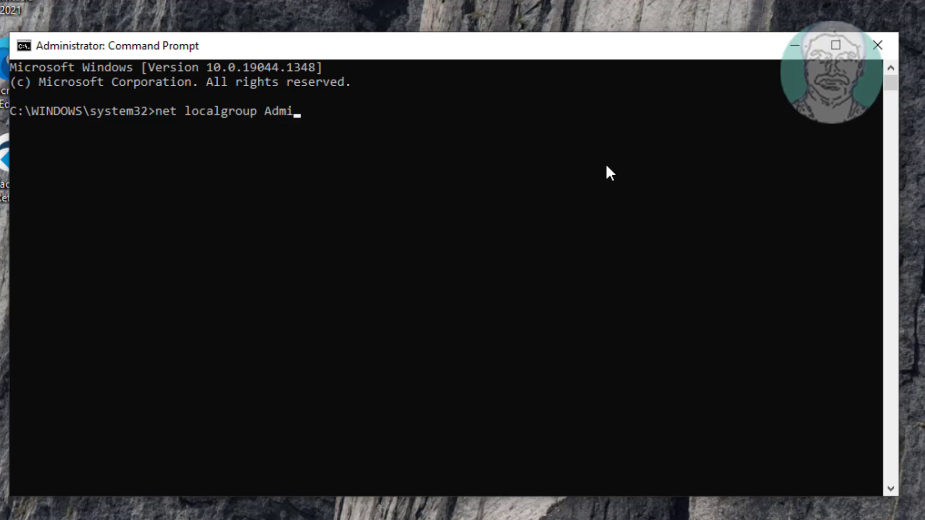
type("nistrators /add networkservice")
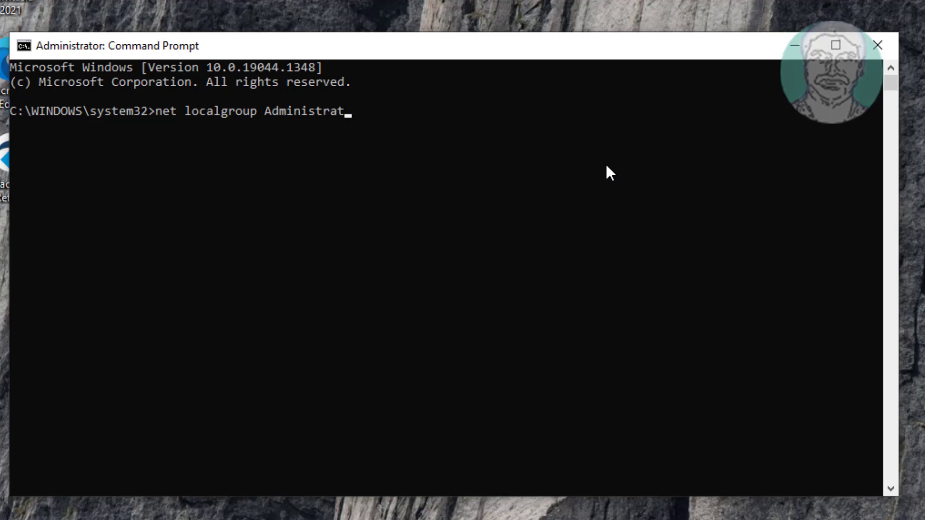
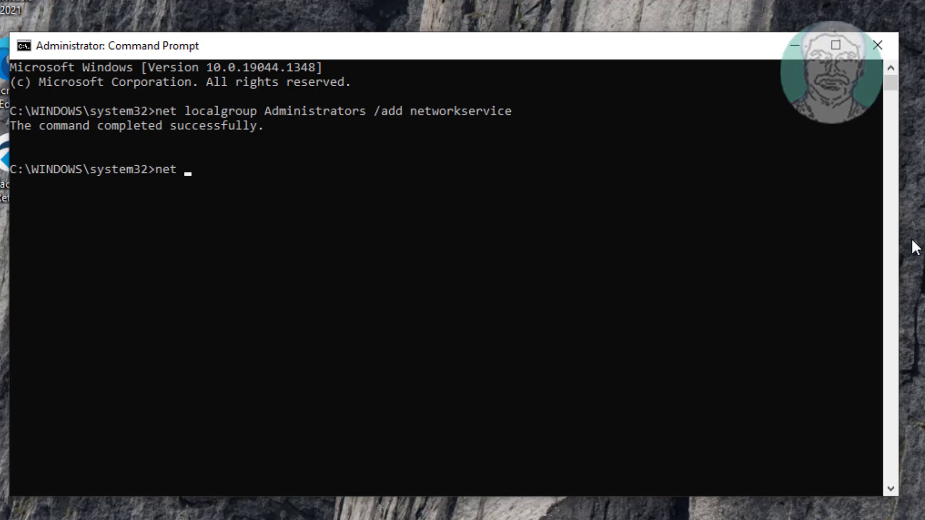
- Enter the command 'net localgroup Administrators /add localservice' to add localservice to Administrators
- Run 'net localgroup Administrators /add localservice' to add LocalService to the Administrators group
- Add localservice to the Administrators group, close Command Prompt, and restart Windows
type("localgroup")
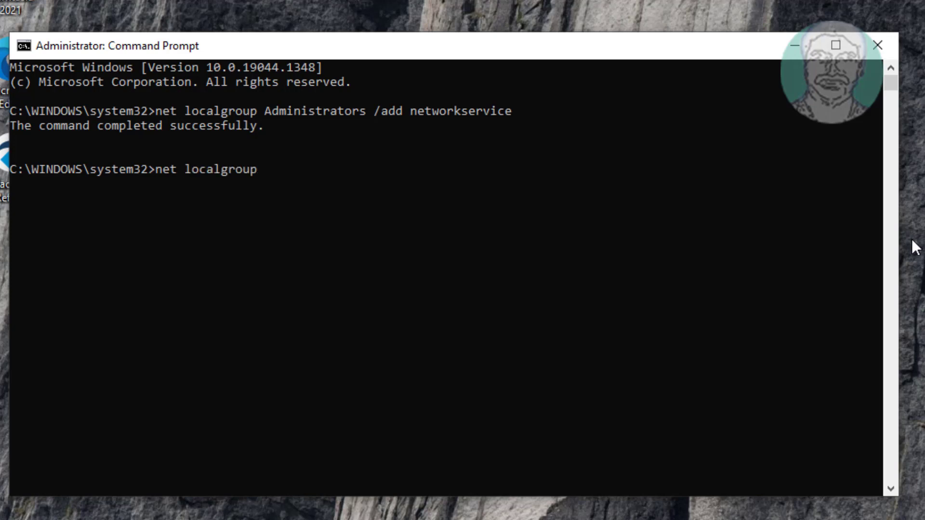
type(" Administrators /add localservice")
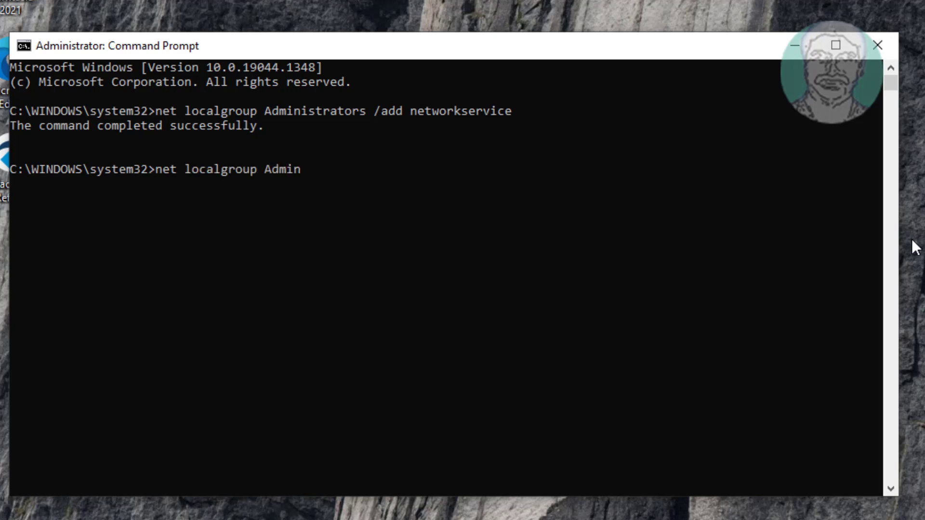
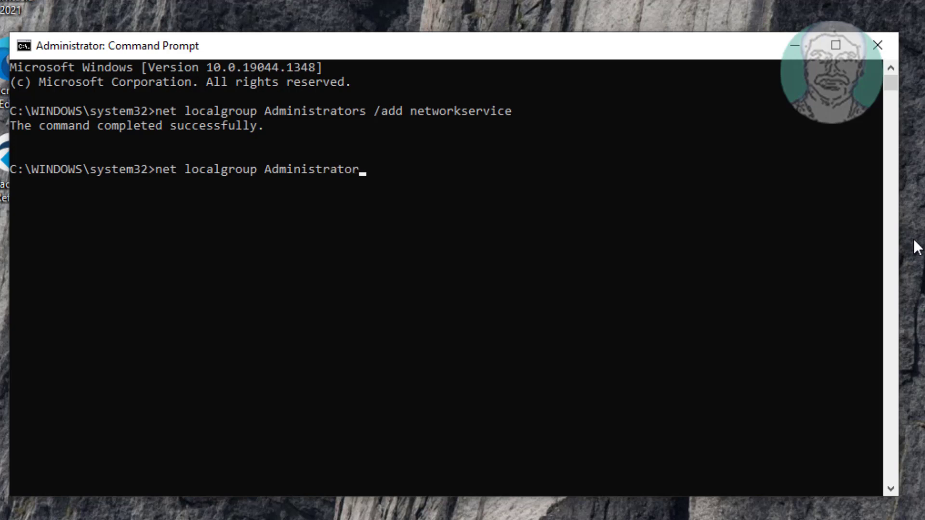
- Enter the command 'net localgroup Administrators /add localservice' to add localservice to Administrators
- Run 'net localgroup Administrators /add localservice' to add LocalService to the Administrators group
- Add localservice to the Administrators group, close Command Prompt, and restart Windows
type(" Administrators /add localservice")
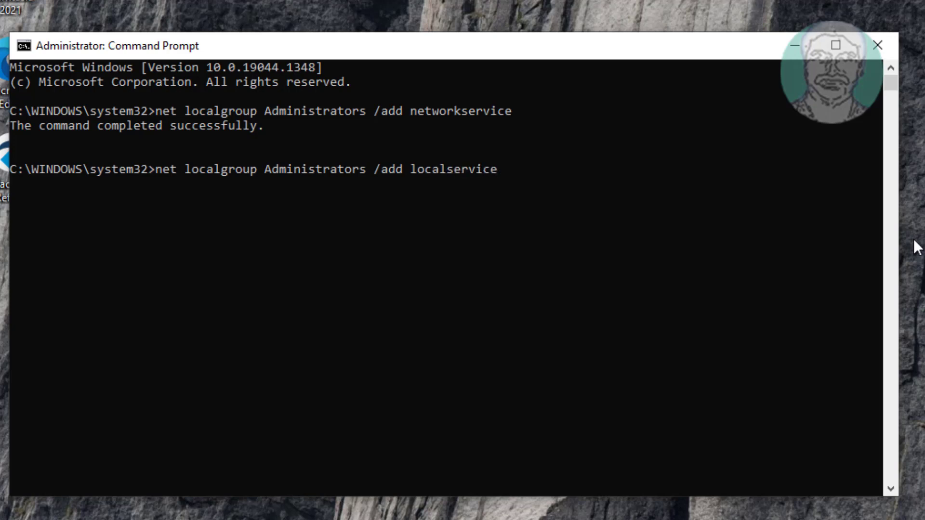
- Enter the command 'net localgroup Administrators /add localservice' to add localservice to Administrators
- Run 'net localgroup Administrators /add localservice' to add LocalService to the Administrators group
- Add localservice to the Administrators group, close Command Prompt, and restart Windows
type("ce")
key("Return")
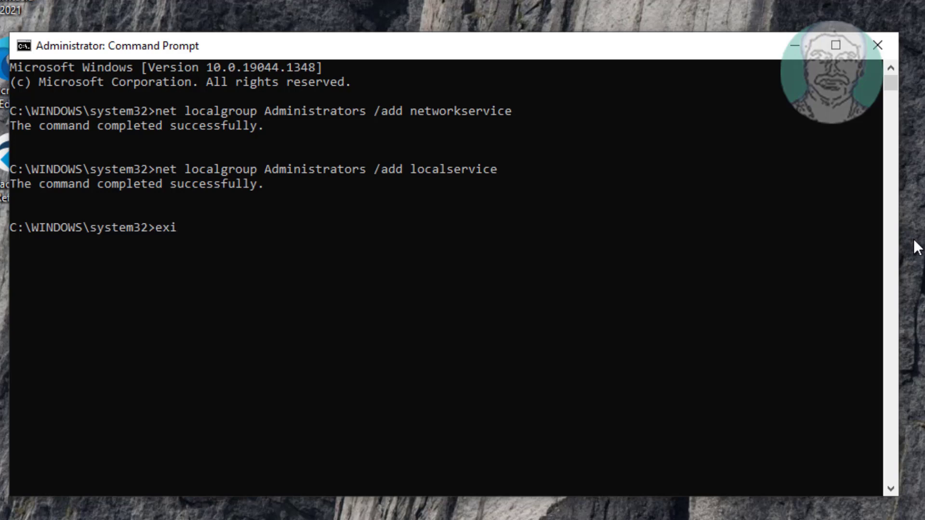
type("t")
- Add localservice to the Administrators group, close Command Prompt, and restart Windows
key("Return")
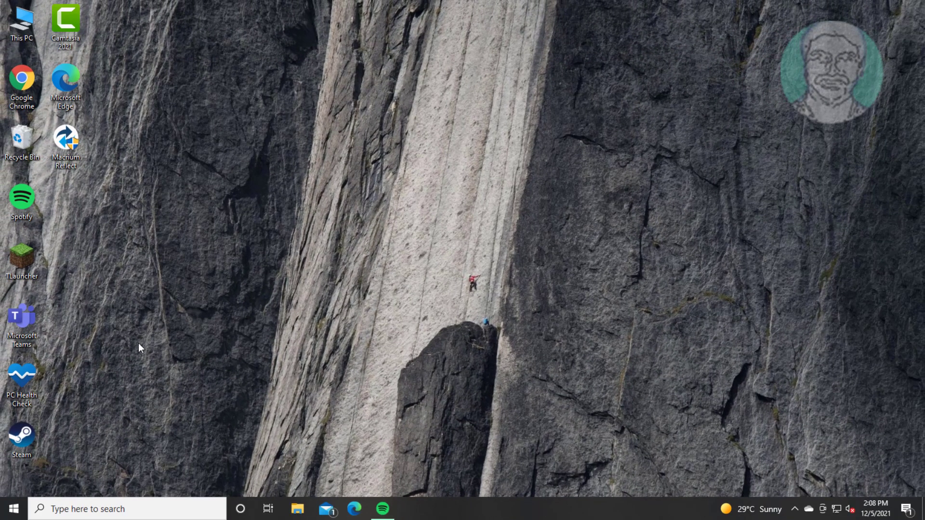
left_click(13, 509)
left_click(17, 484)
- Find Device Manager through Windows search and launch it
left_click(112, 509)
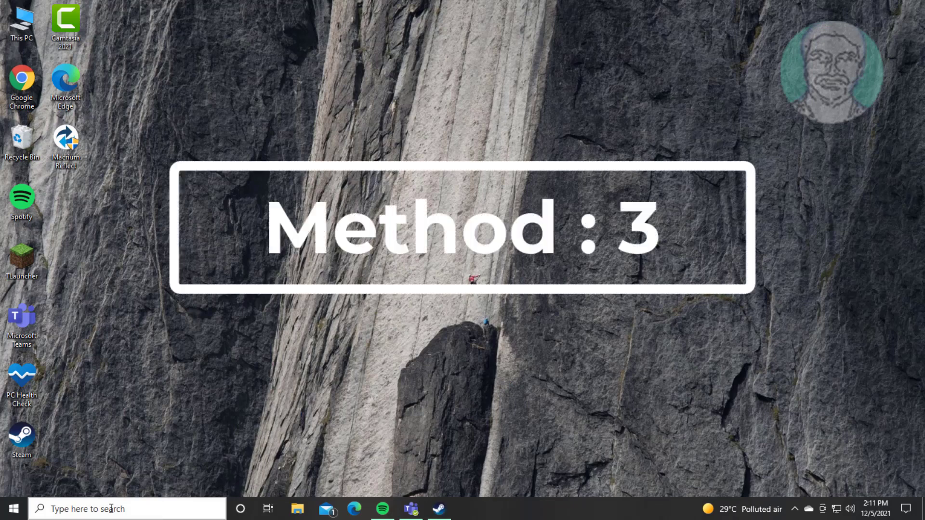
type("dev")
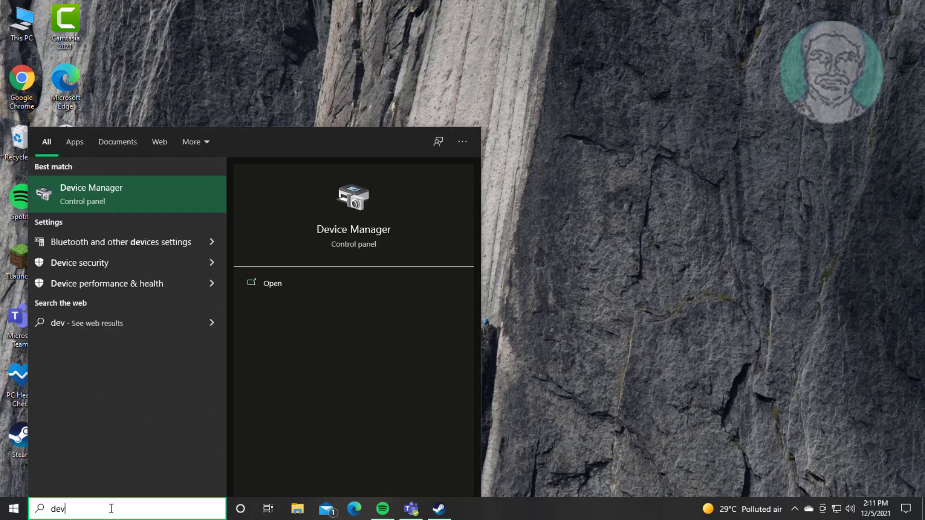
type("ice ma")
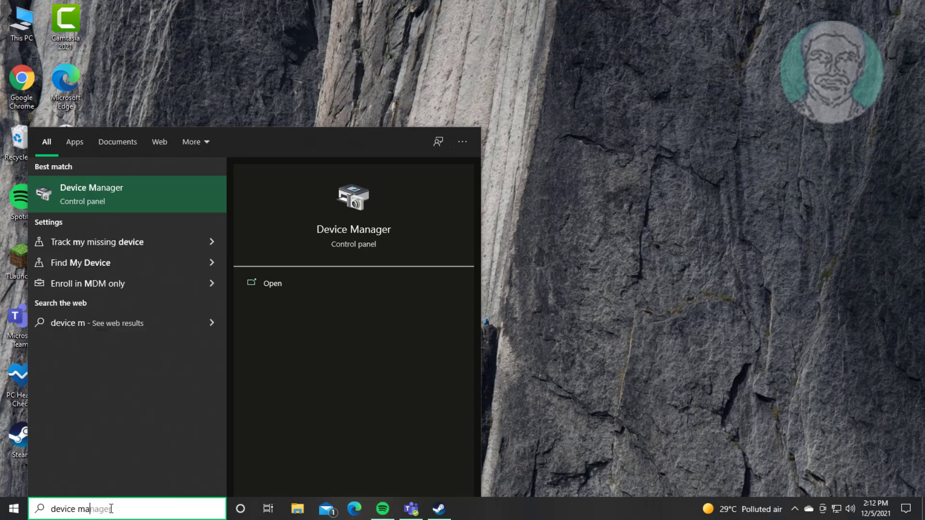
type("nager")
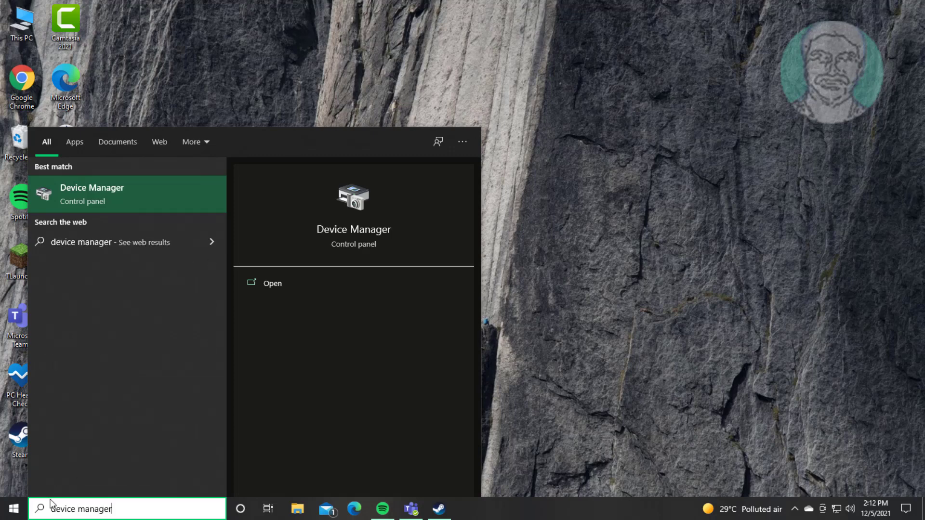
left_click(103, 201)
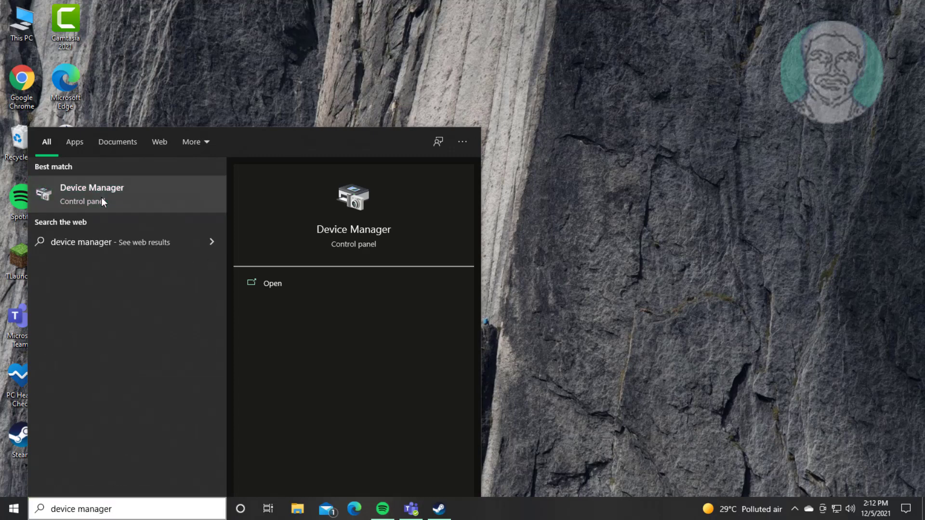
left_click(551, 230)
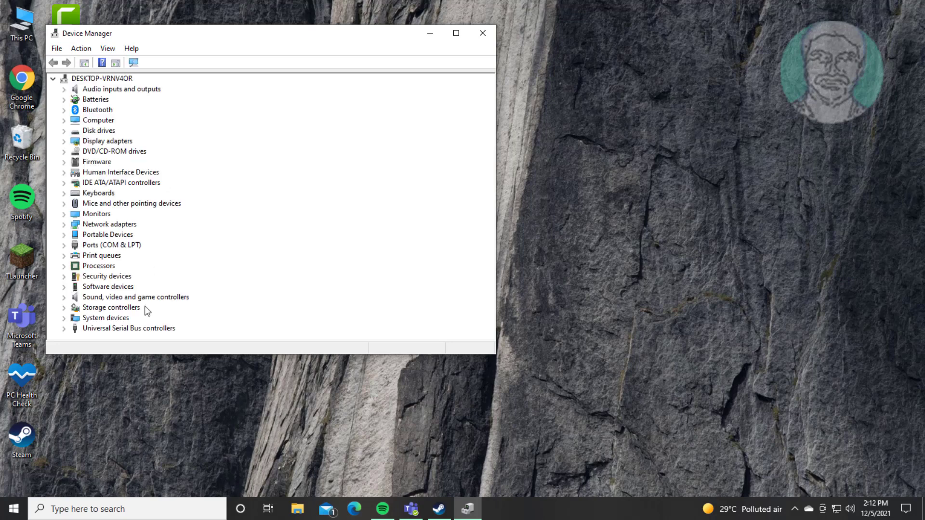
- Run an automatic driver search for the High Definition Audio Device under Sound, video and game controllers
left_click(155, 297)
left_click(64, 297)
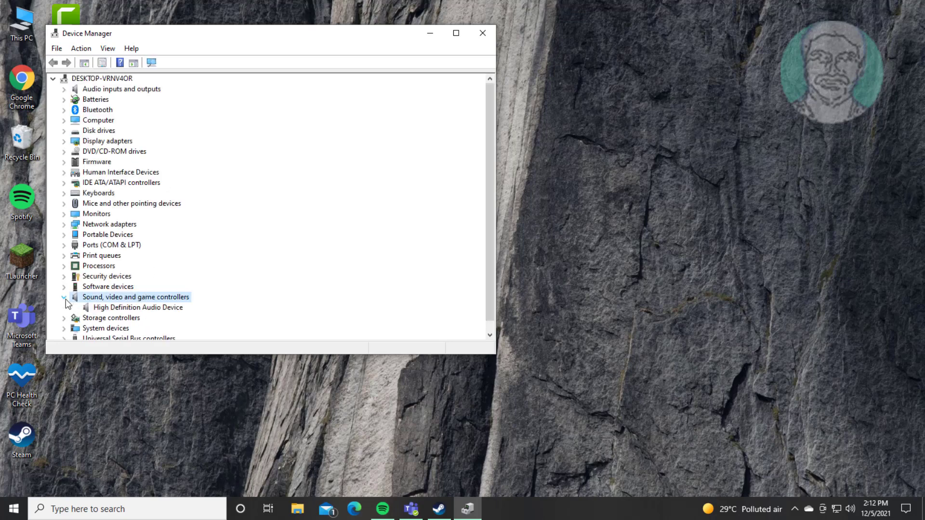
left_click(129, 310)
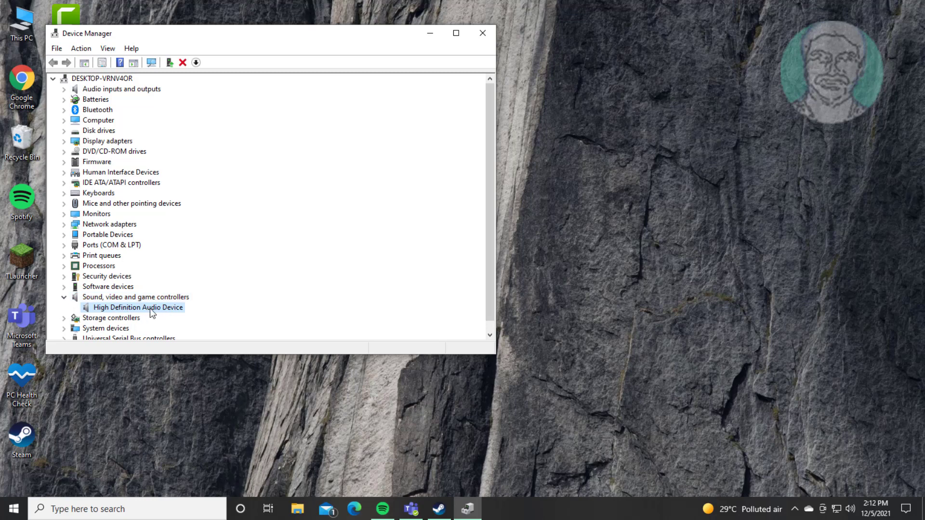
right_click(166, 306)
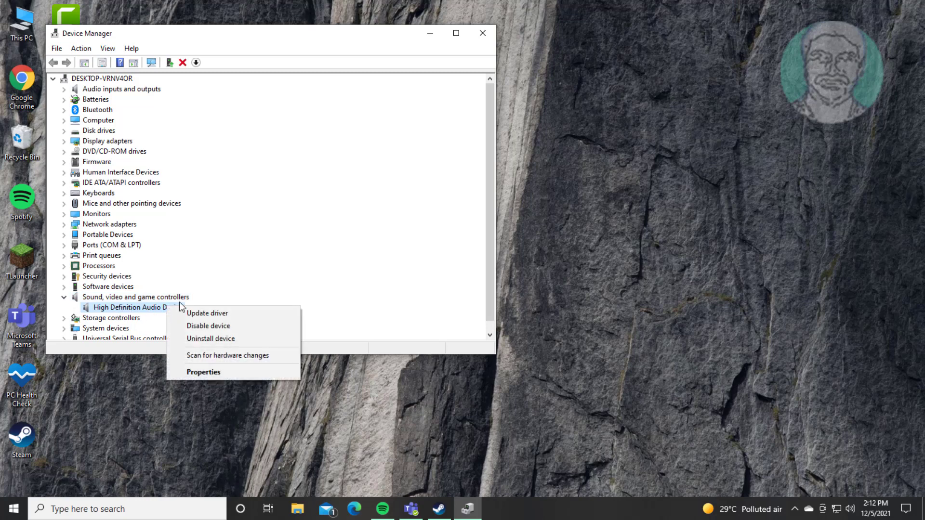
left_click(220, 311)
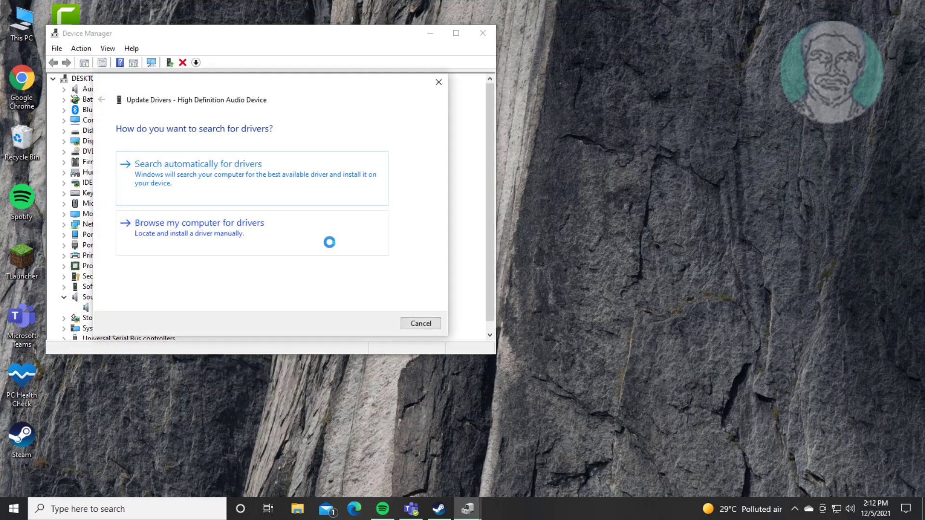
left_click(193, 160)
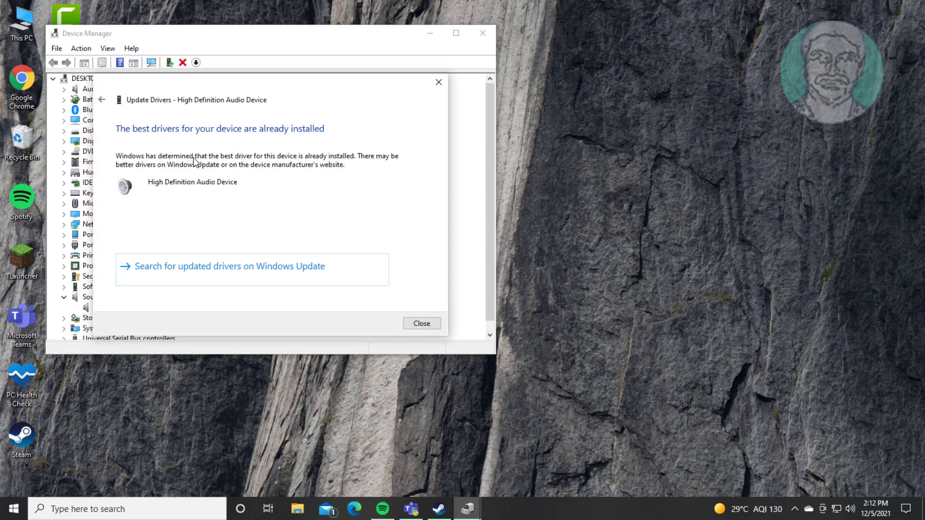
- Look for updated drivers on Windows Update, run Check for updates, then close Settings
left_click(241, 274)
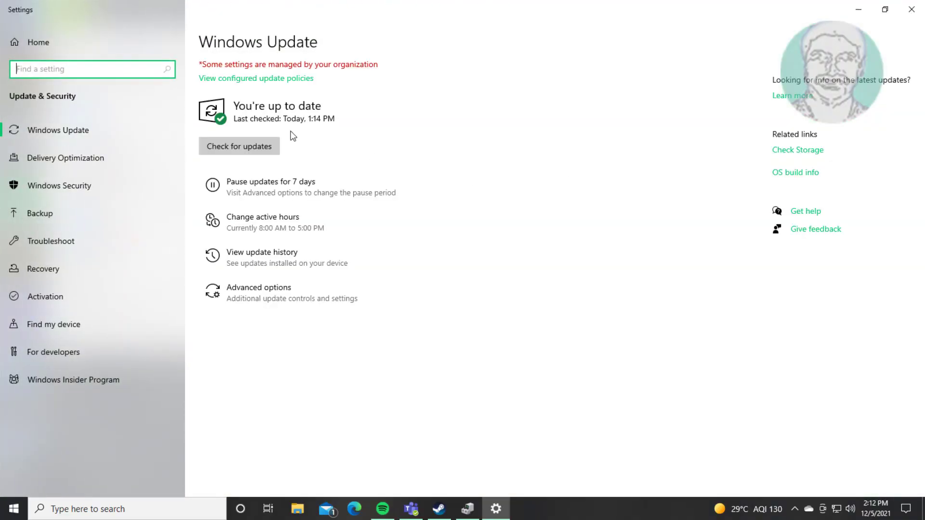
left_click(269, 149)
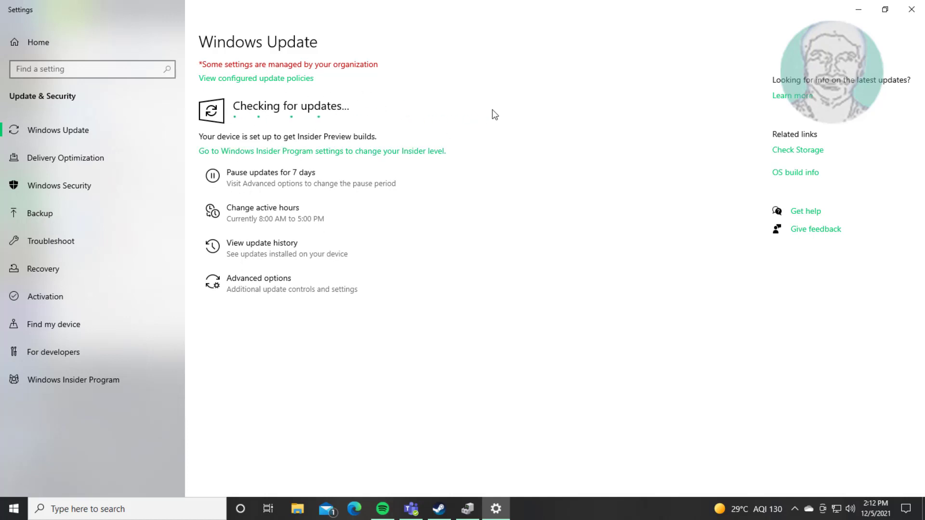
left_click(912, 11)
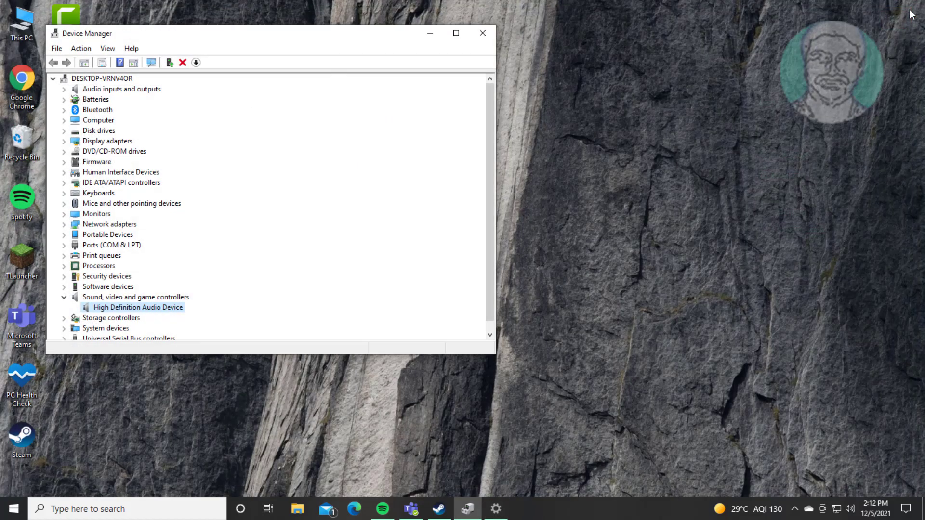
- Close Device Manager and reopen it from a 'device manager' search
left_click(485, 35)
left_click(160, 504)
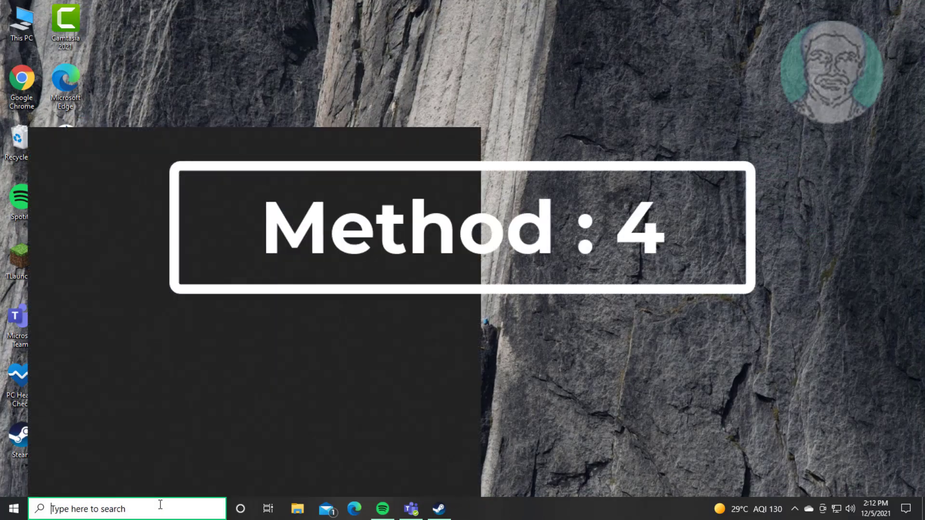
type("devic")
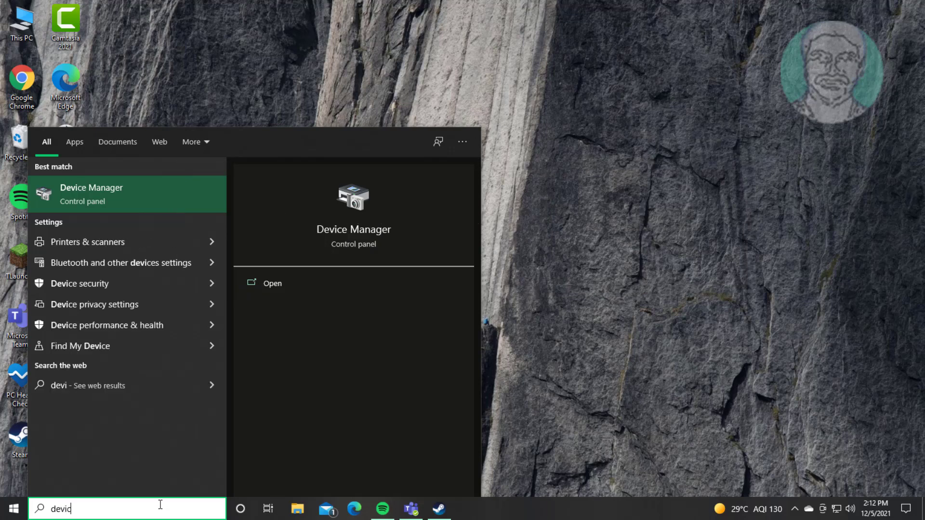
type("e manager")
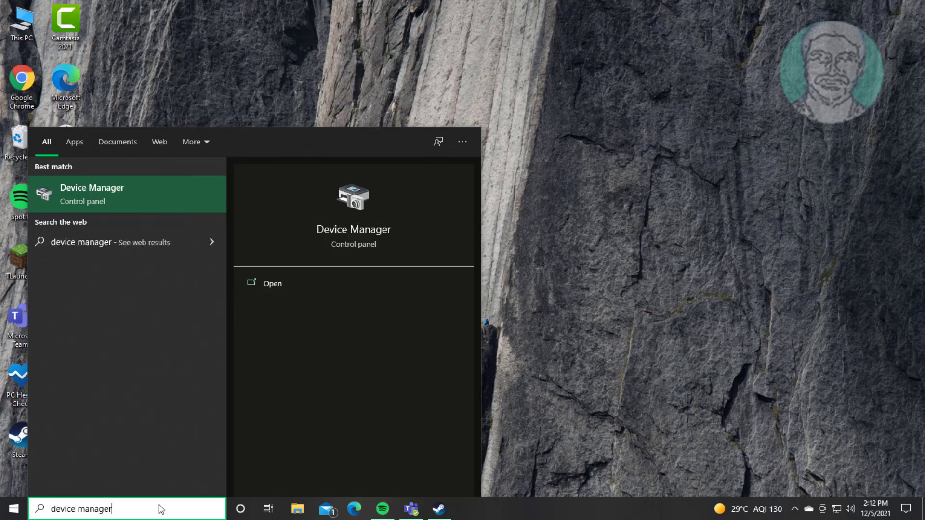
left_click(80, 187)
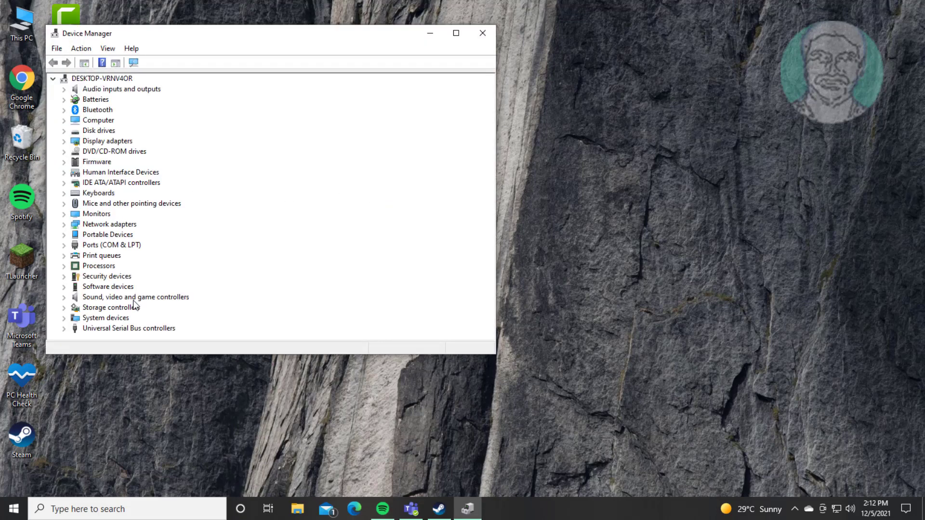
- Start Update driver for the High Definition Audio Device under Sound, video and game controllers
left_click(149, 297)
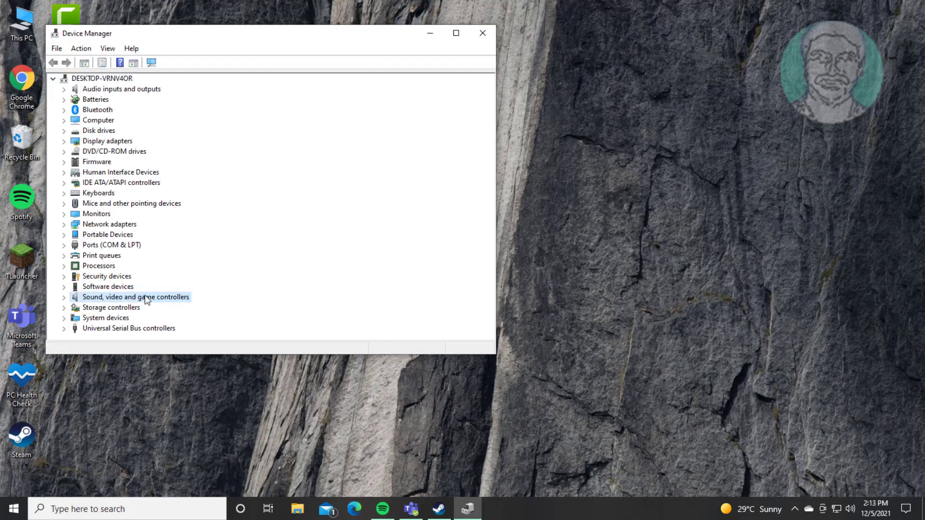
left_click(63, 297)
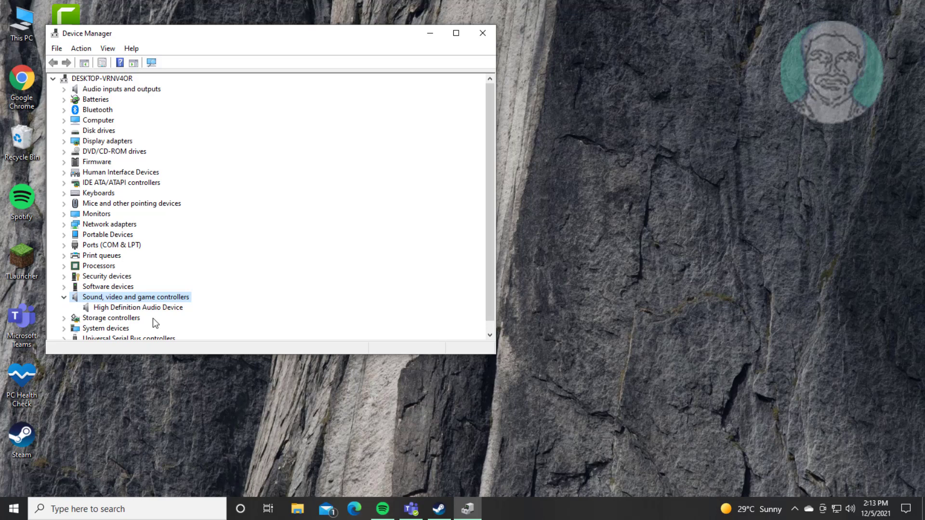
left_click(122, 311)
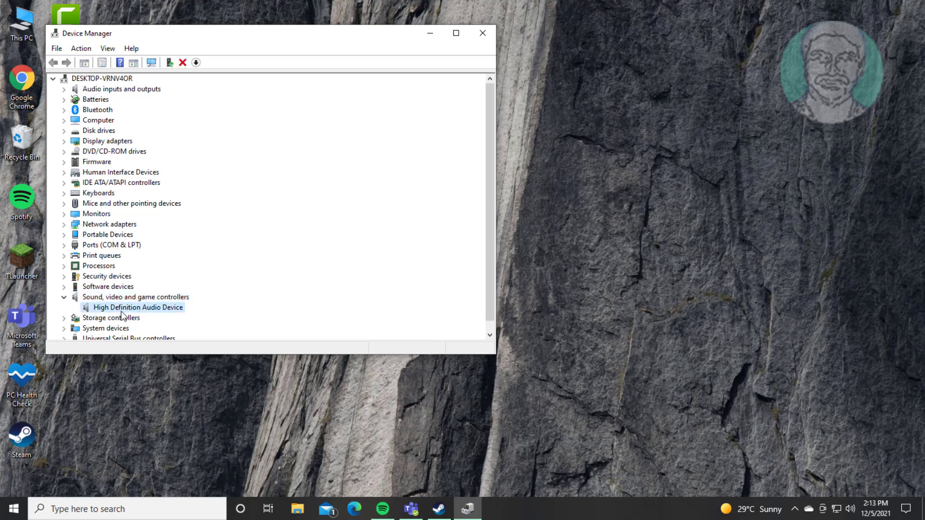
right_click(170, 306)
left_click(204, 316)
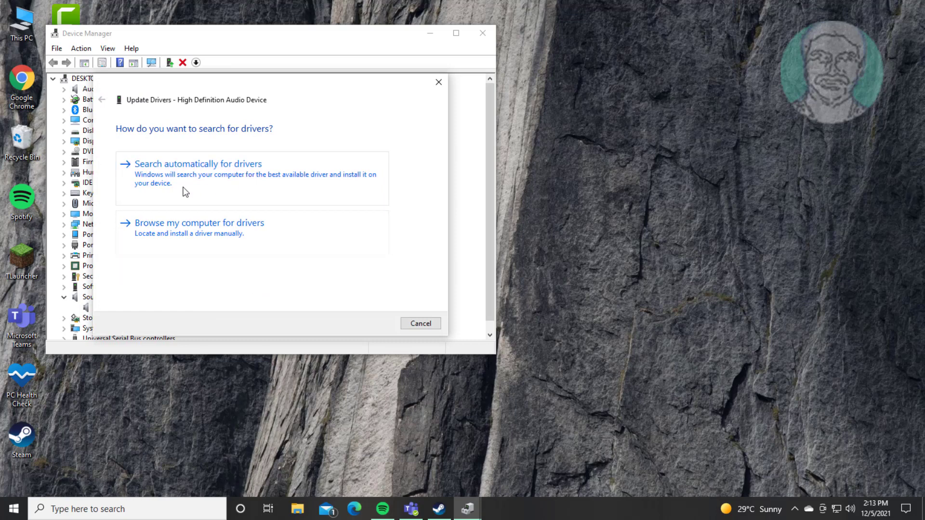
- Install the High Definition Audio Device driver from the computer's compatible list, then restart Windows
left_click(220, 237)
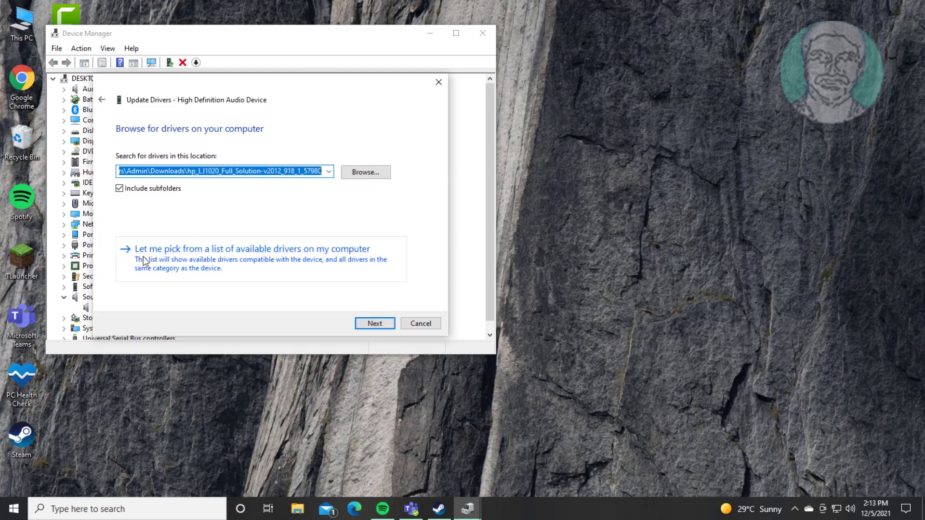
left_click(248, 253)
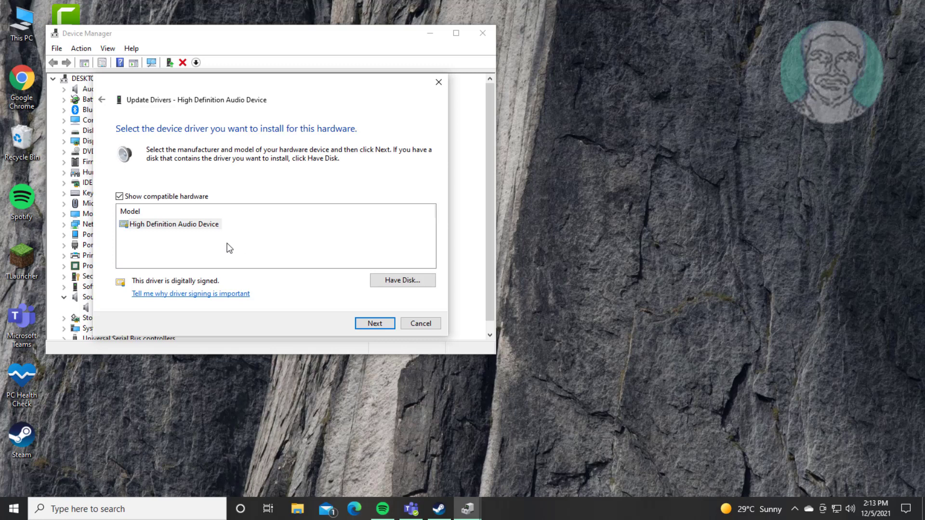
left_click(154, 227)
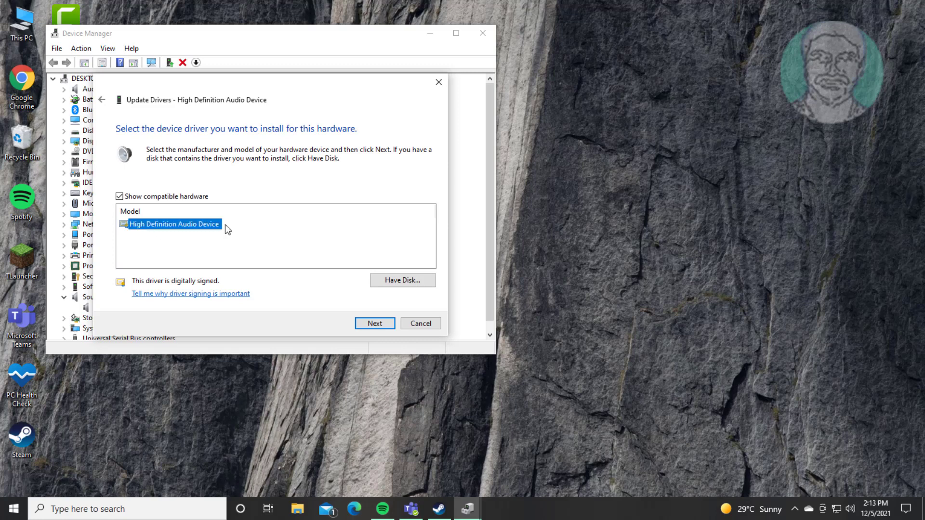
left_click(377, 323)
left_click(506, 311)
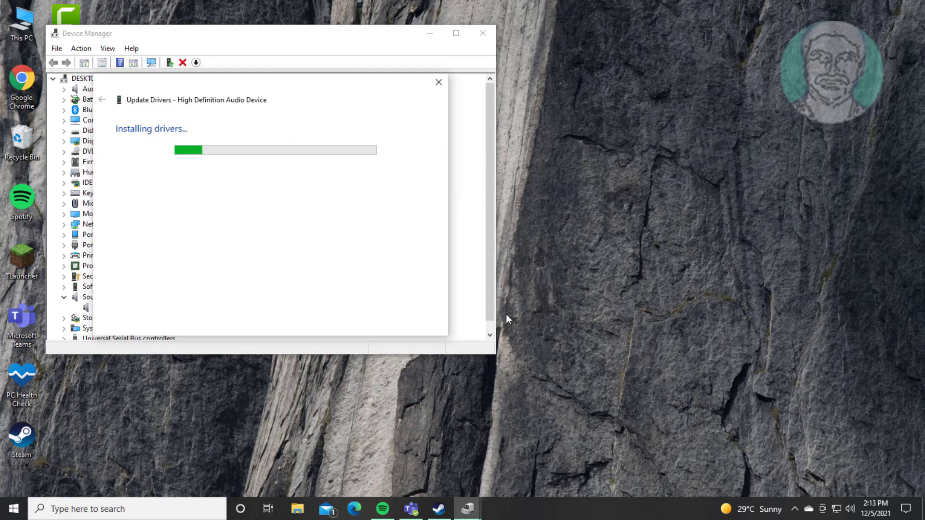
left_click(408, 323)
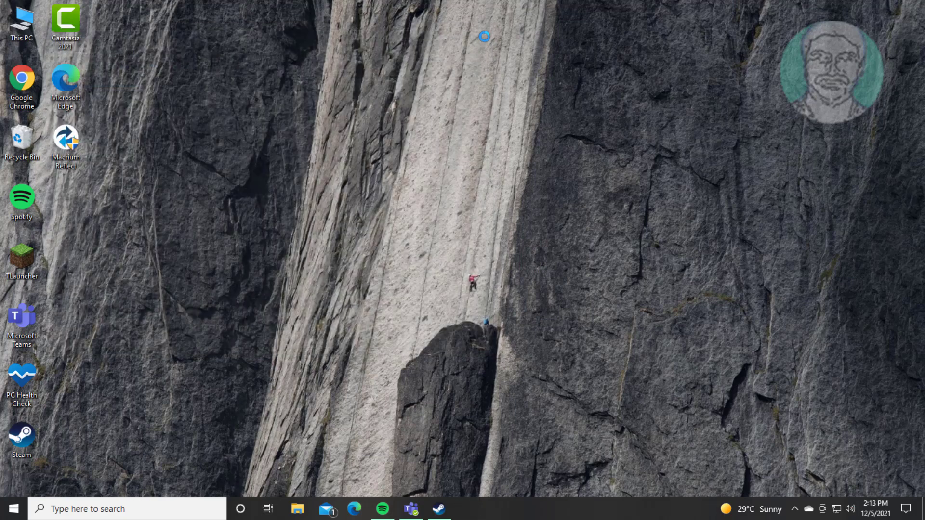
left_click(14, 505)
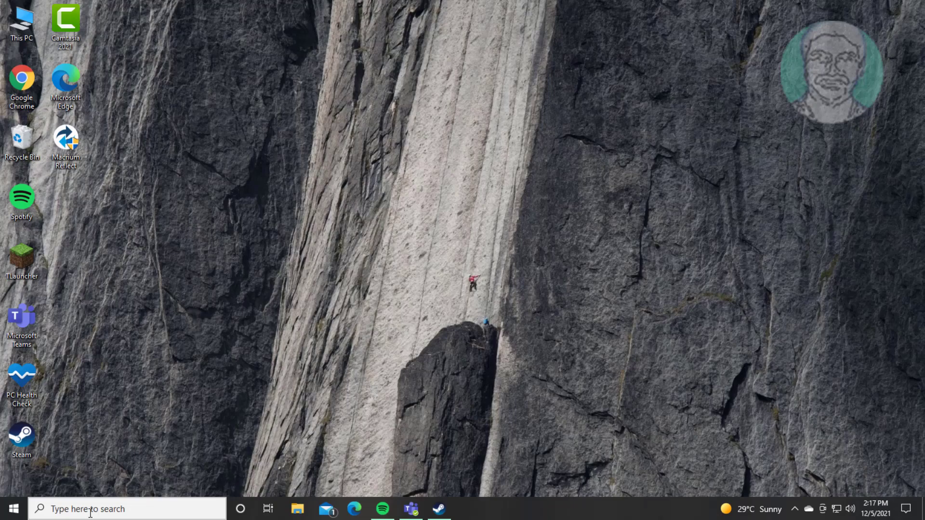
left_click(90, 511)
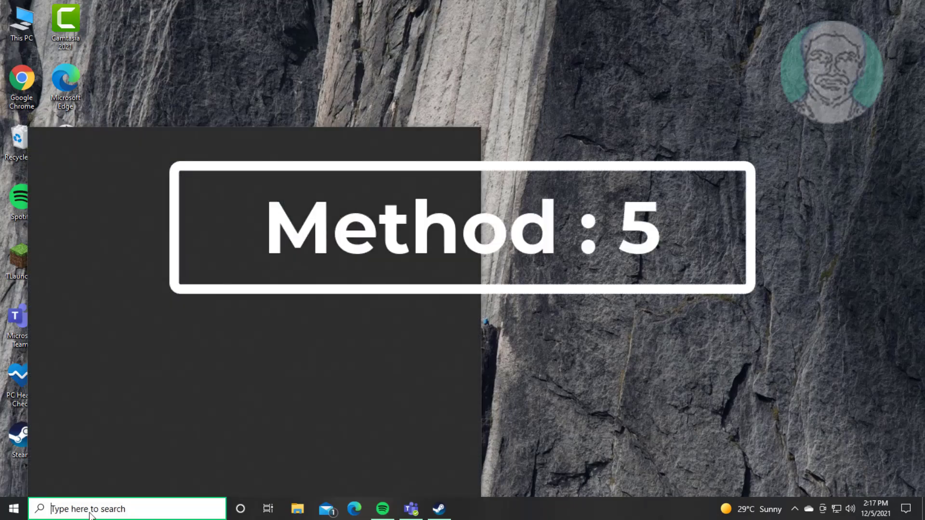
- Reopen Device Manager and confirm Uninstall device for the High Definition Audio Device
type("device")
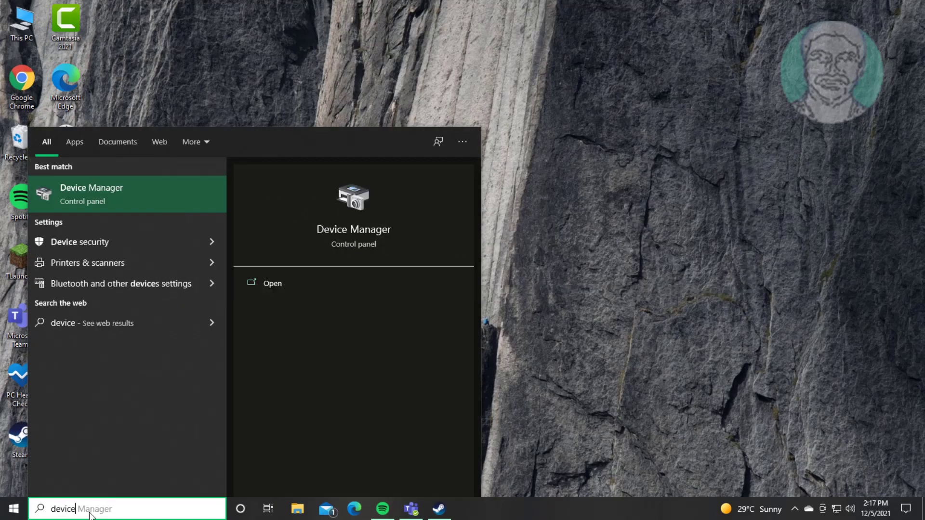
type(" manager")
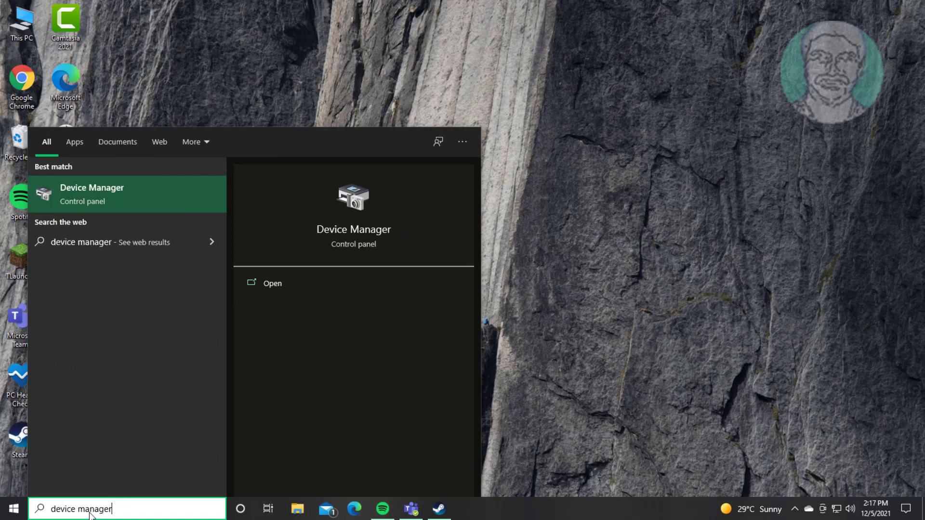
left_click(113, 194)
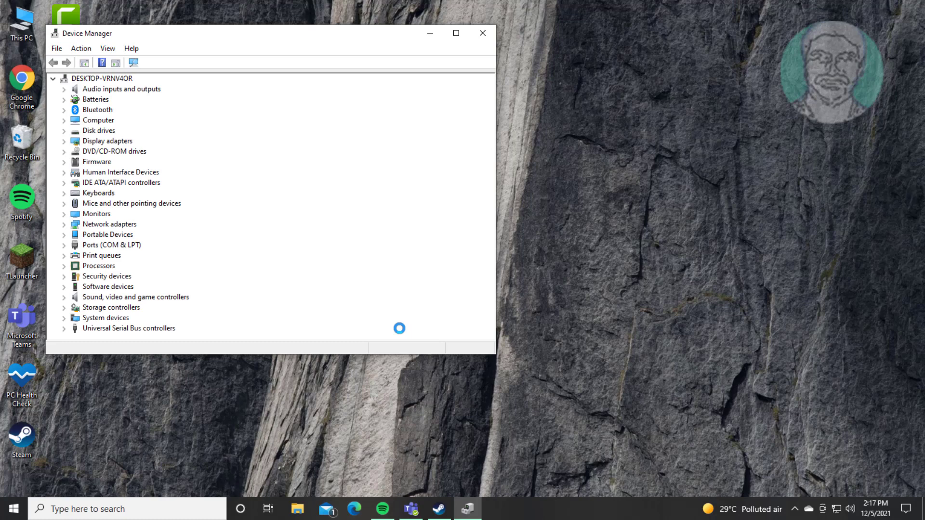
left_click(166, 297)
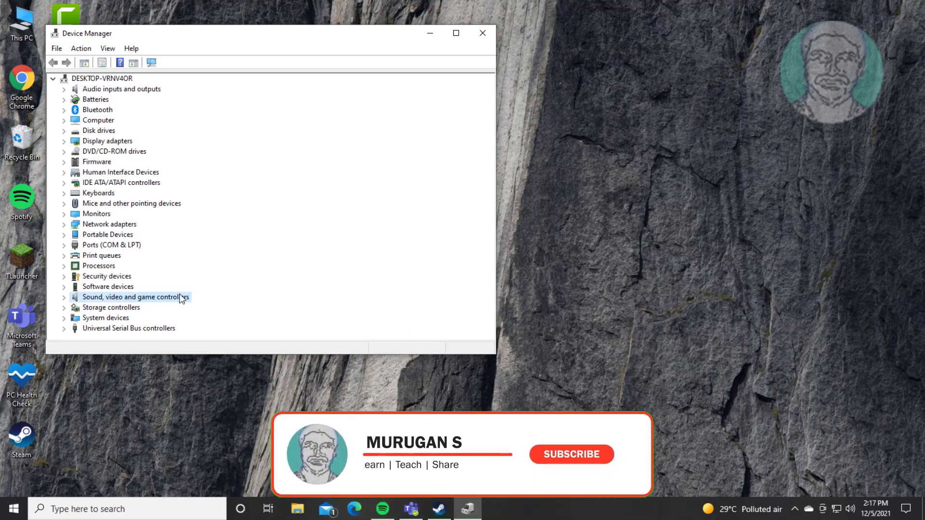
left_click(62, 298)
left_click(140, 311)
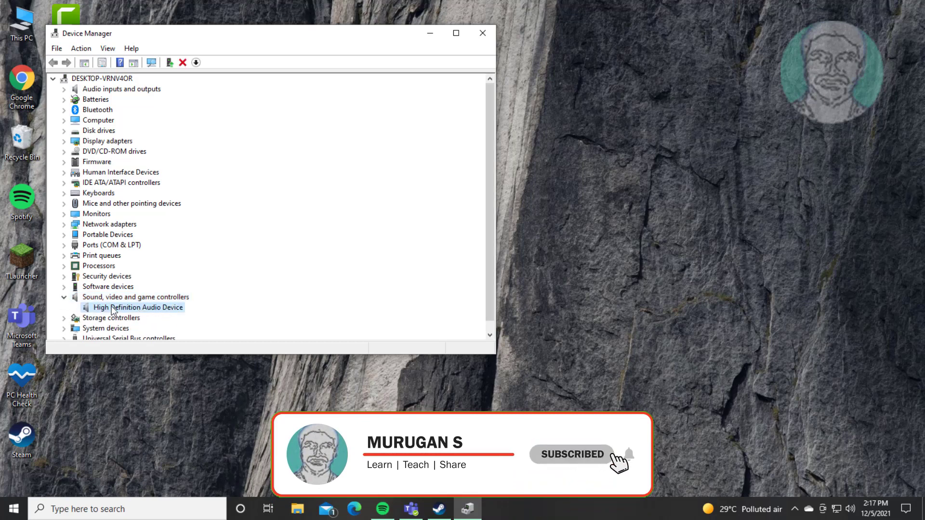
right_click(168, 307)
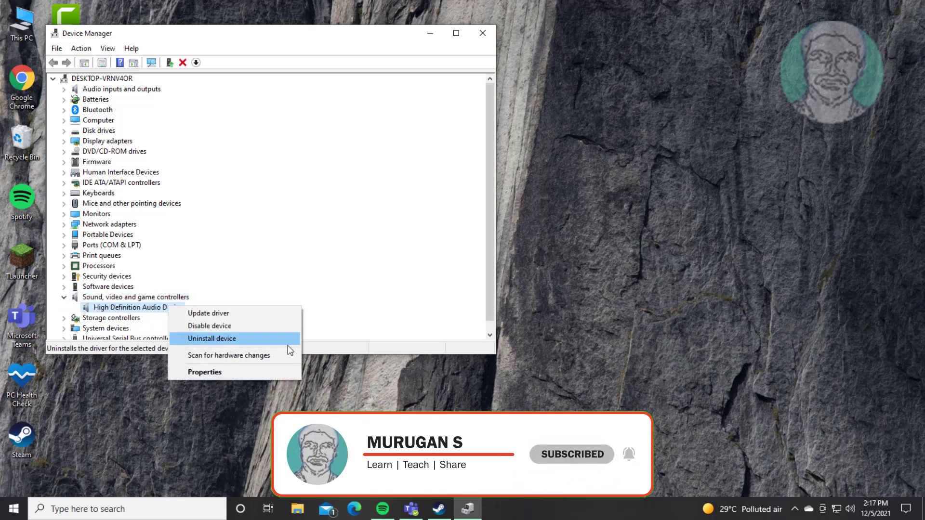
left_click(227, 339)
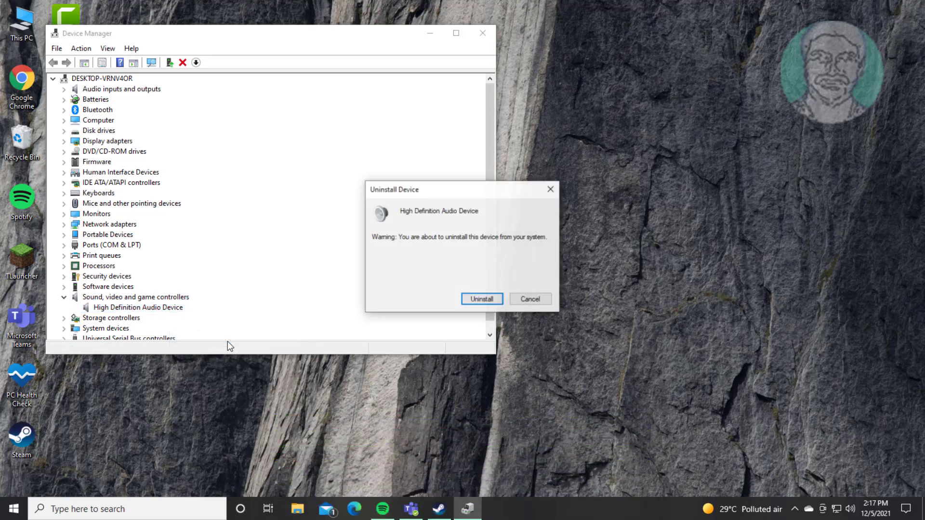
left_click(476, 300)
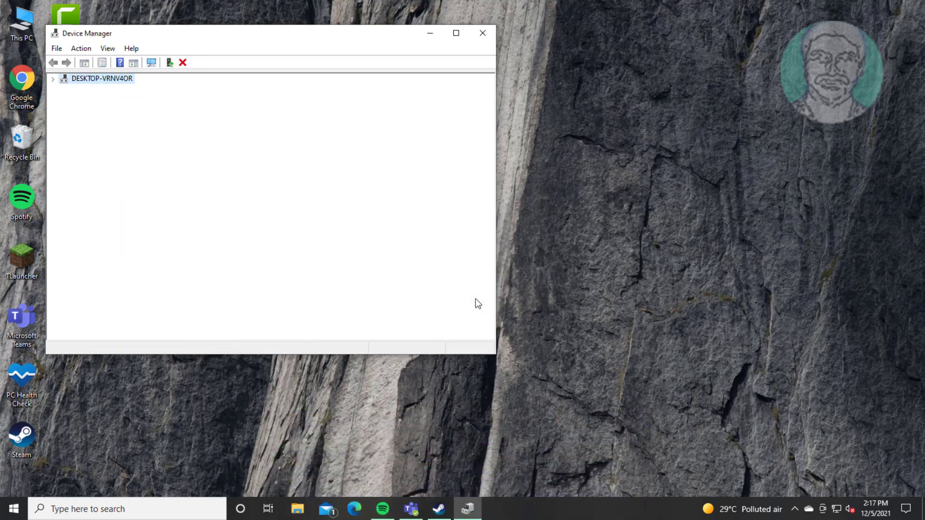
- Close Device Manager and choose Restart from the Start menu's Power options
left_click(482, 33)
left_click(13, 508)
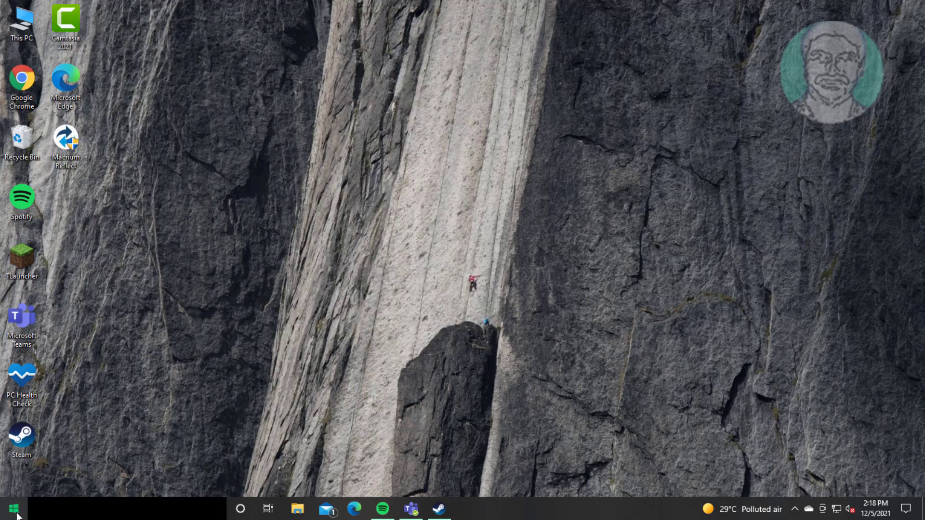
left_click(19, 486)
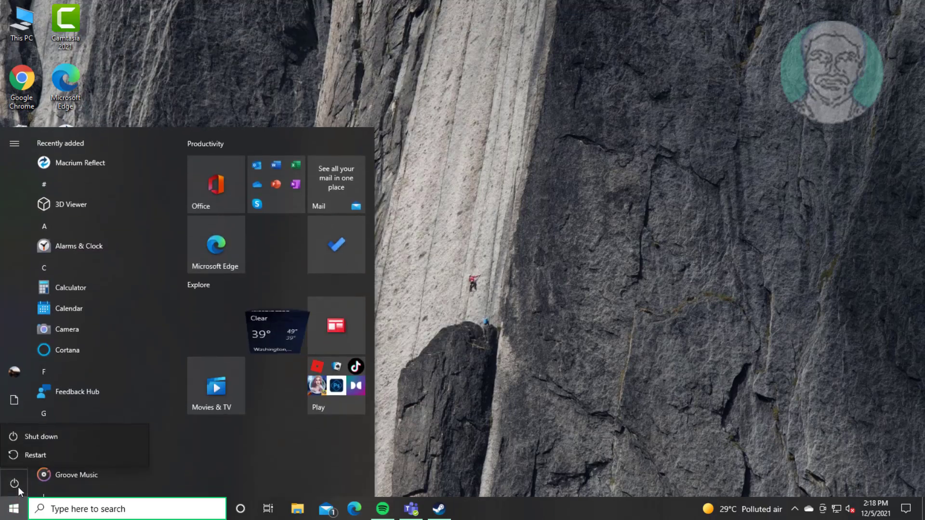
left_click(35, 455)
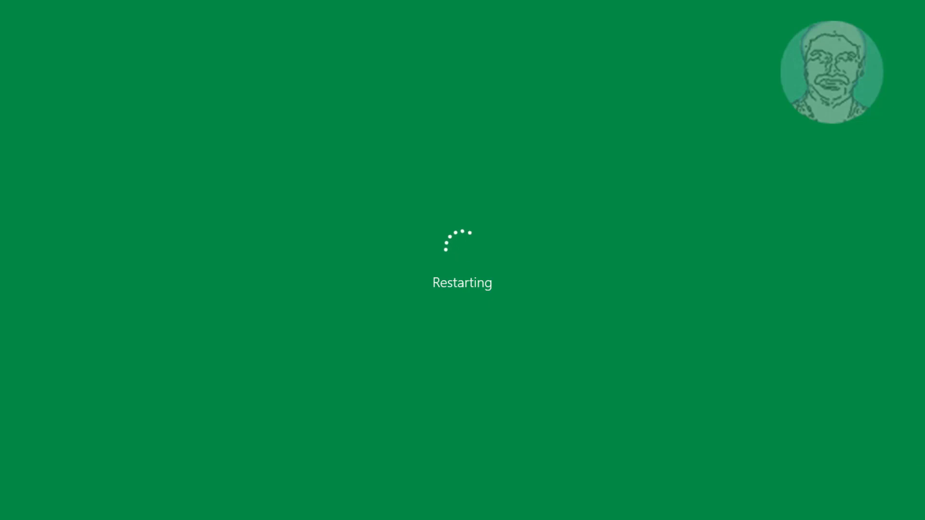